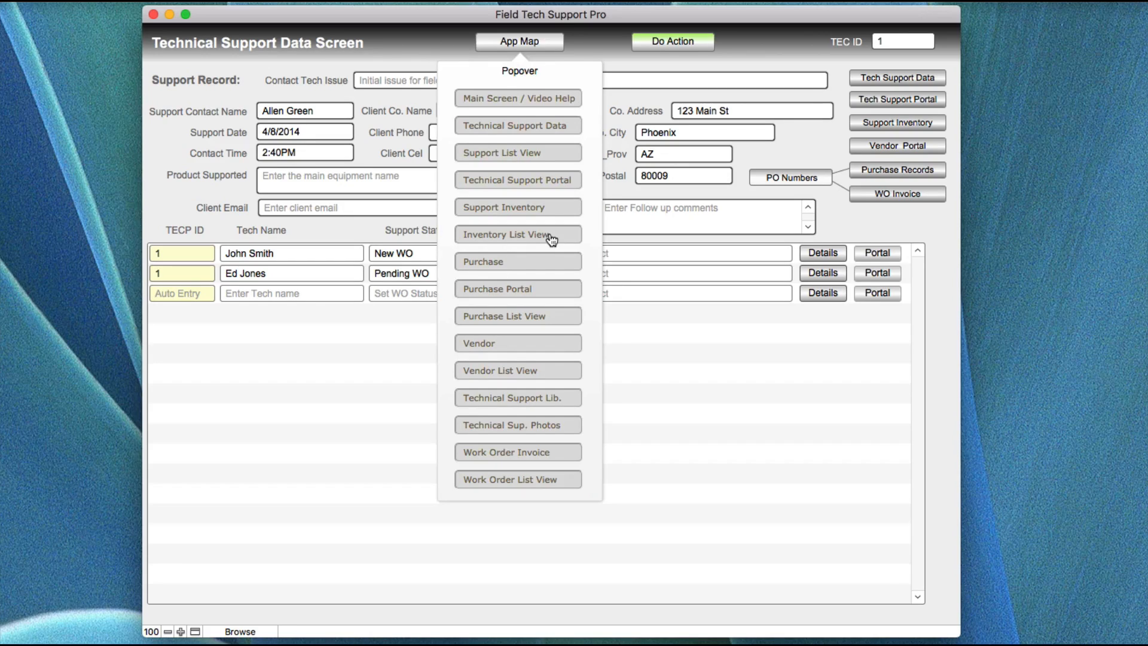
Open the full inventory record for L- Labor Electrical from the support record's inventory data.
left_click(886, 123)
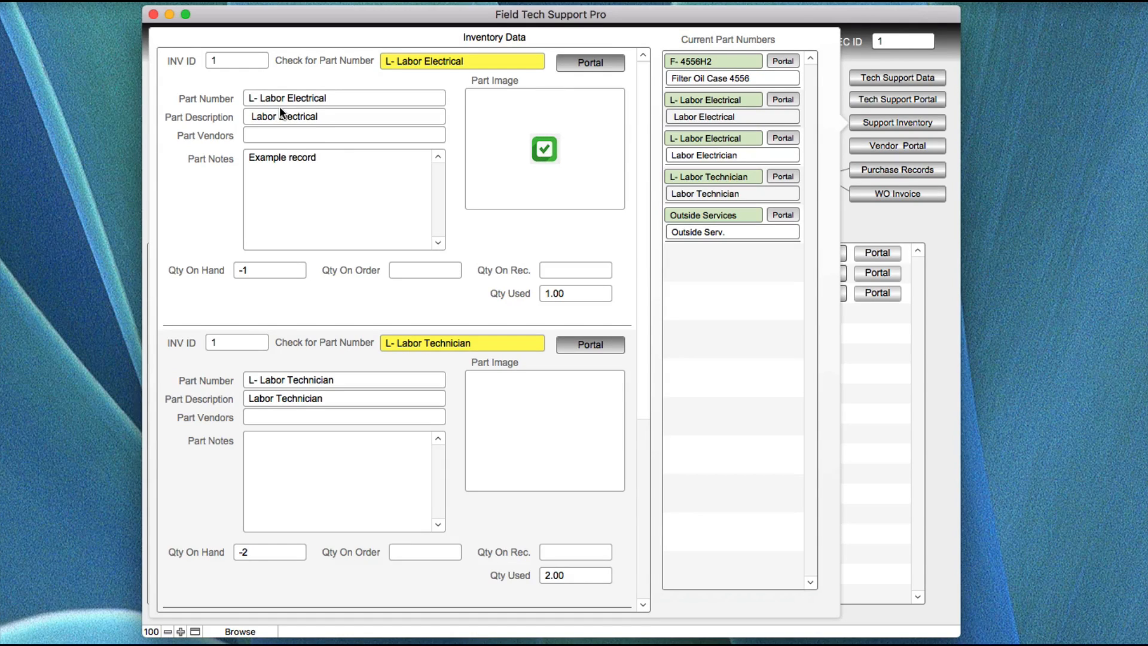
left_click(278, 136)
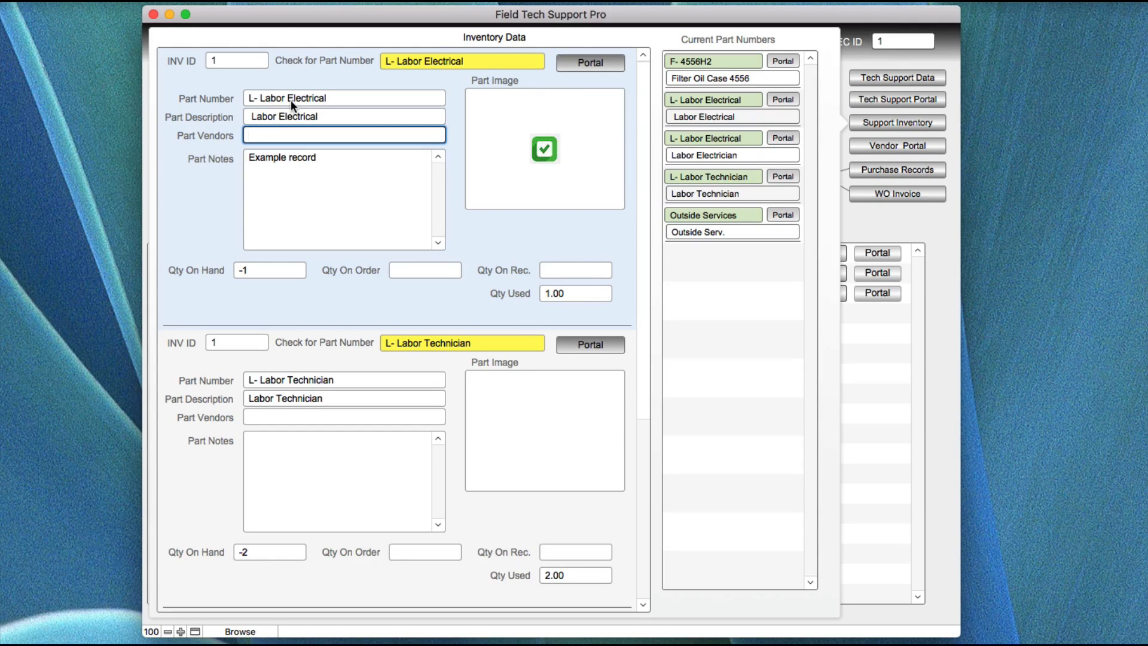
left_click(590, 62)
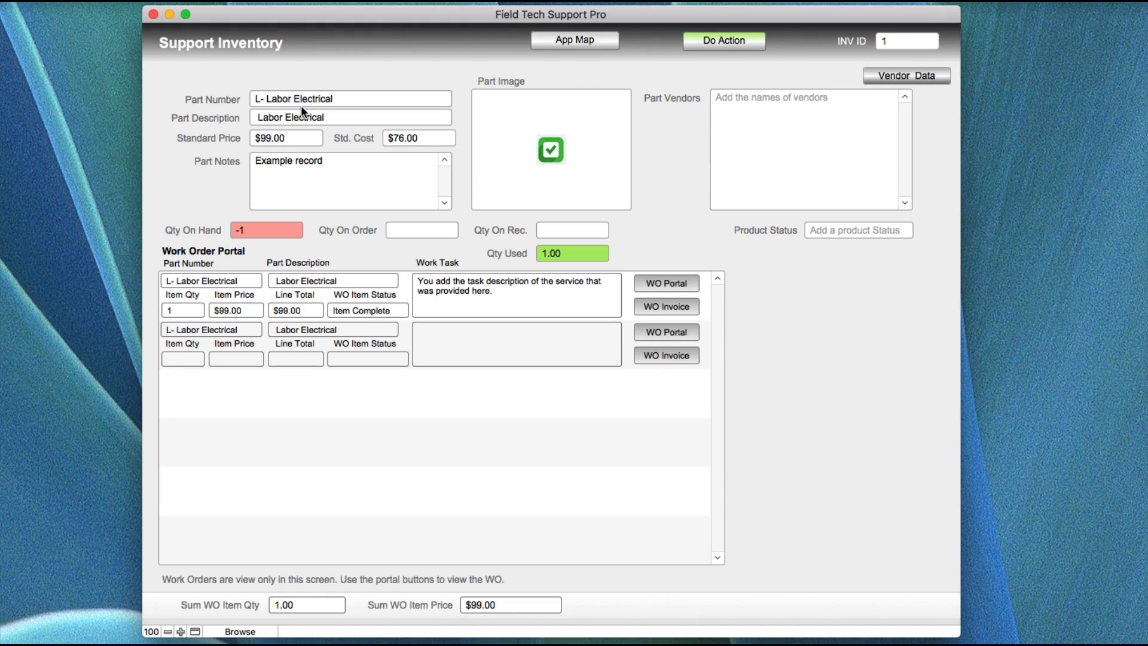
Review the vendor records available for the L- Labor Electrical part, then close the vendor selection.
left_click(882, 71)
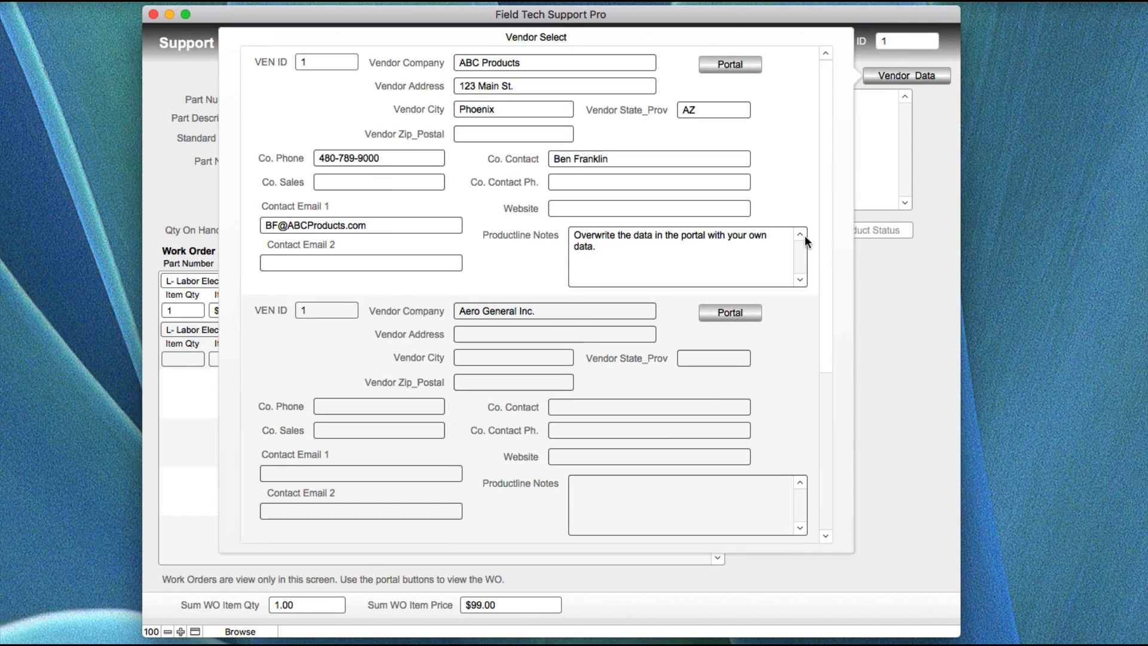
scroll(793, 208, "down", 1)
scroll(793, 208, "down", 3)
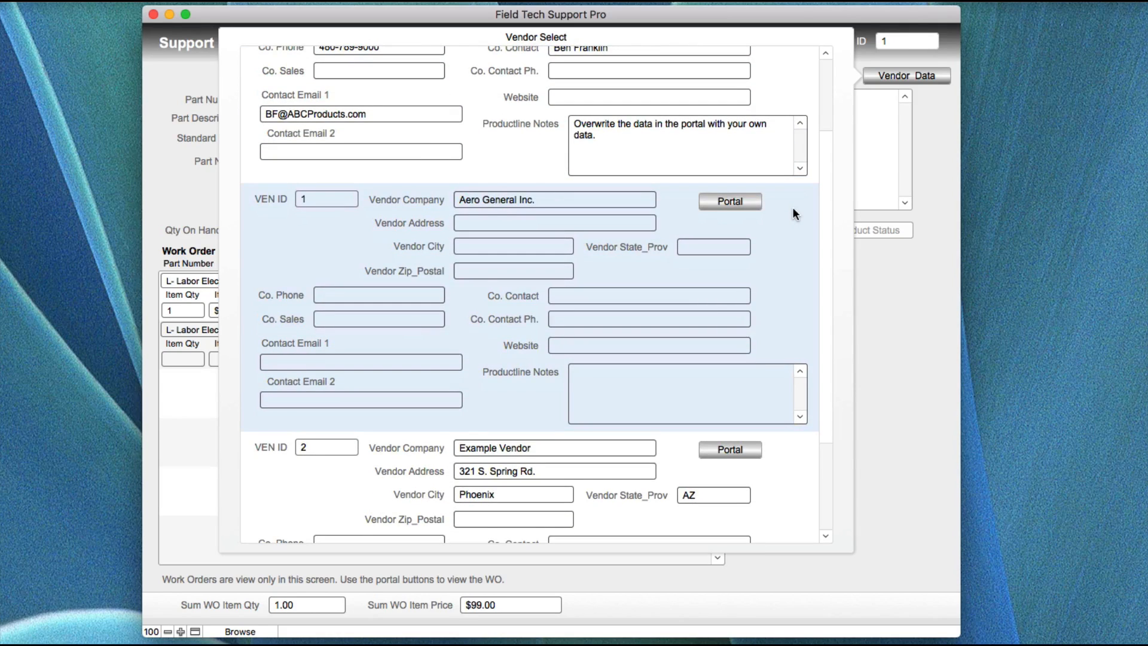
scroll(794, 214, "up", 4)
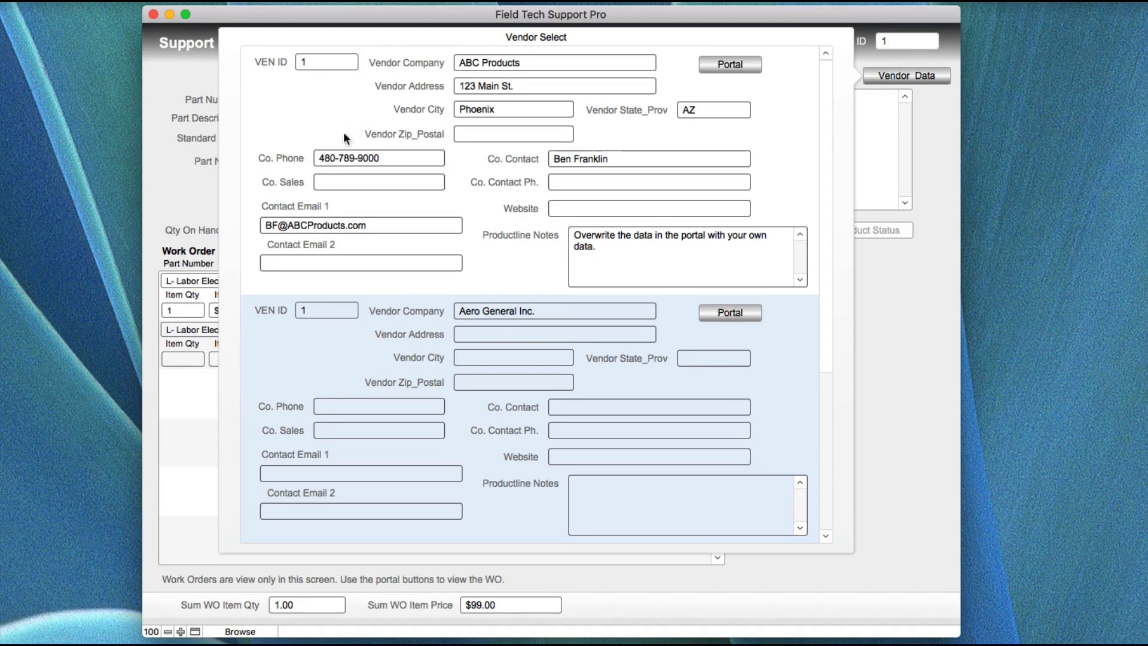
left_click(202, 197)
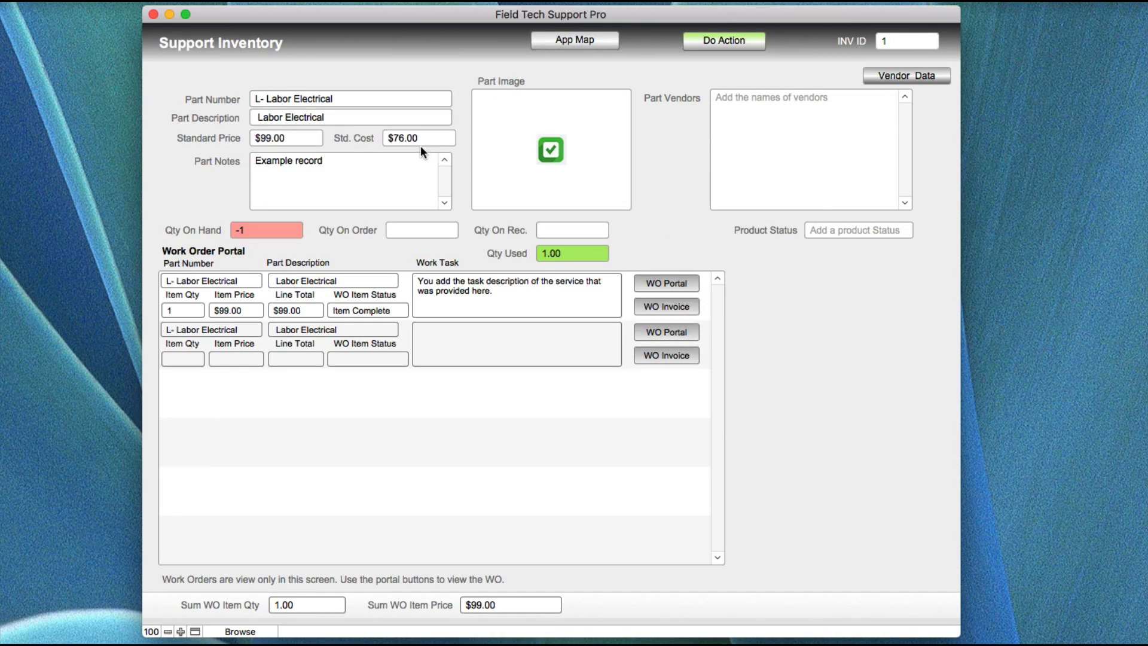
Open the Product Status value list for editing and accept it without changing its entries.
left_click(822, 229)
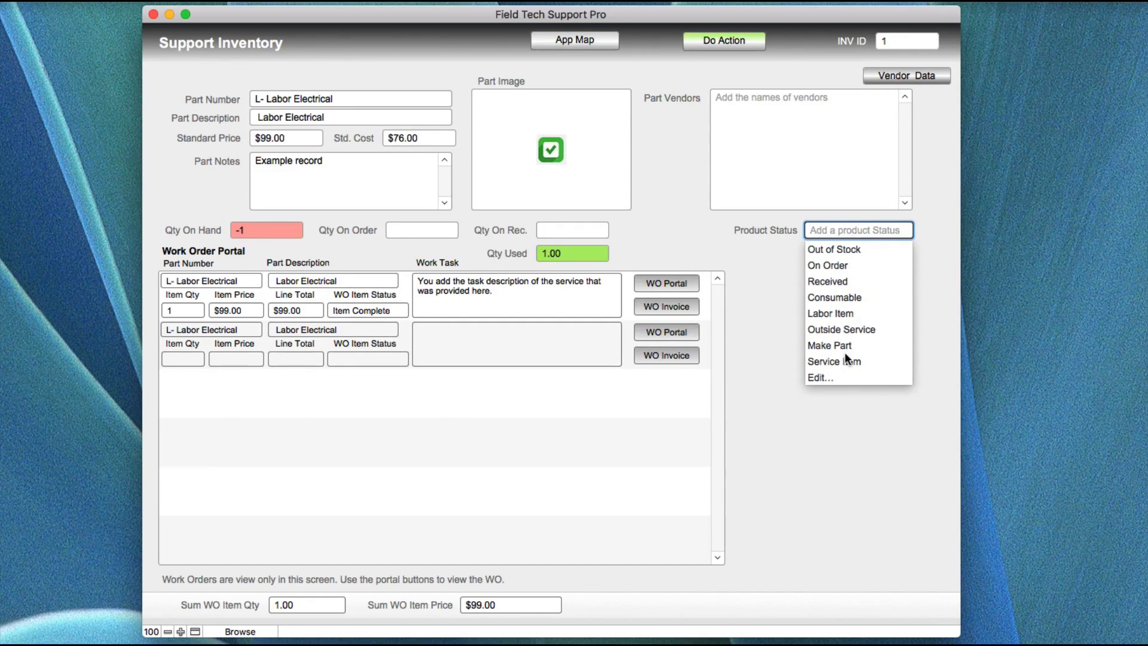
left_click(814, 377)
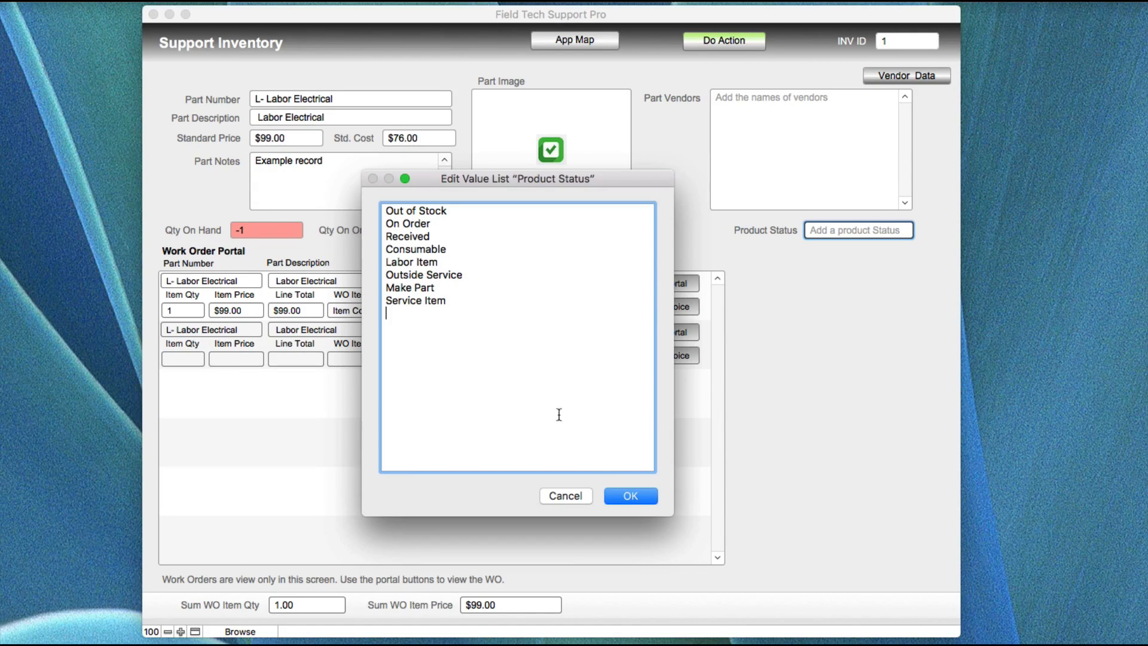
left_click(625, 500)
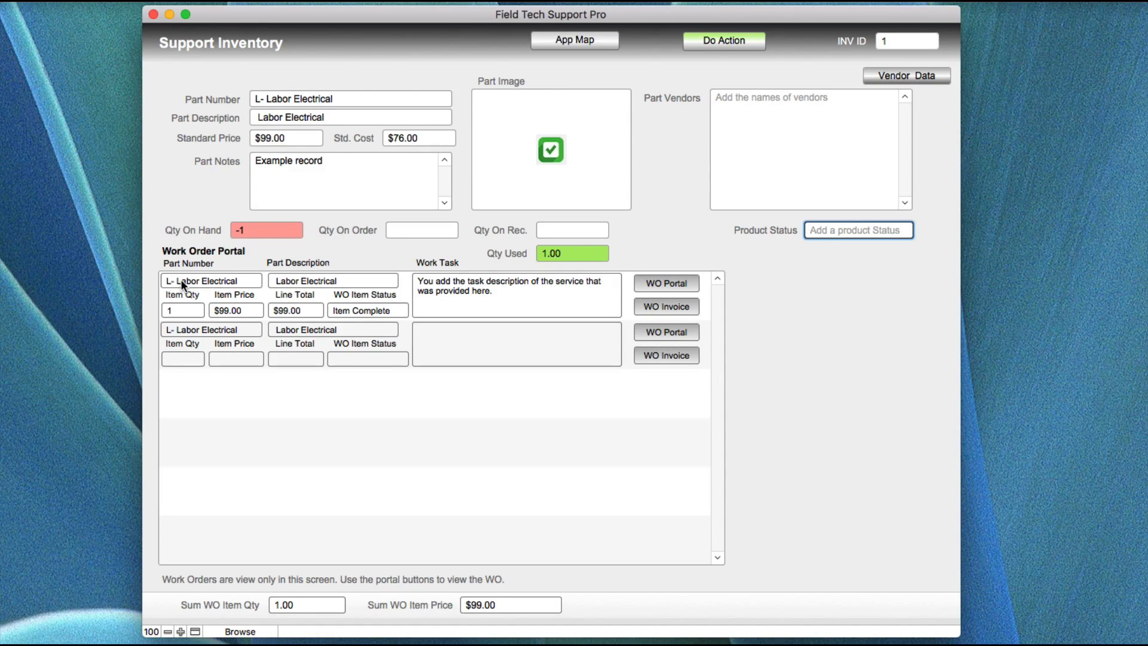
Examine the L- Labor Electrical work order line, the part number and description fields, and the part image's insert options.
left_click(302, 288)
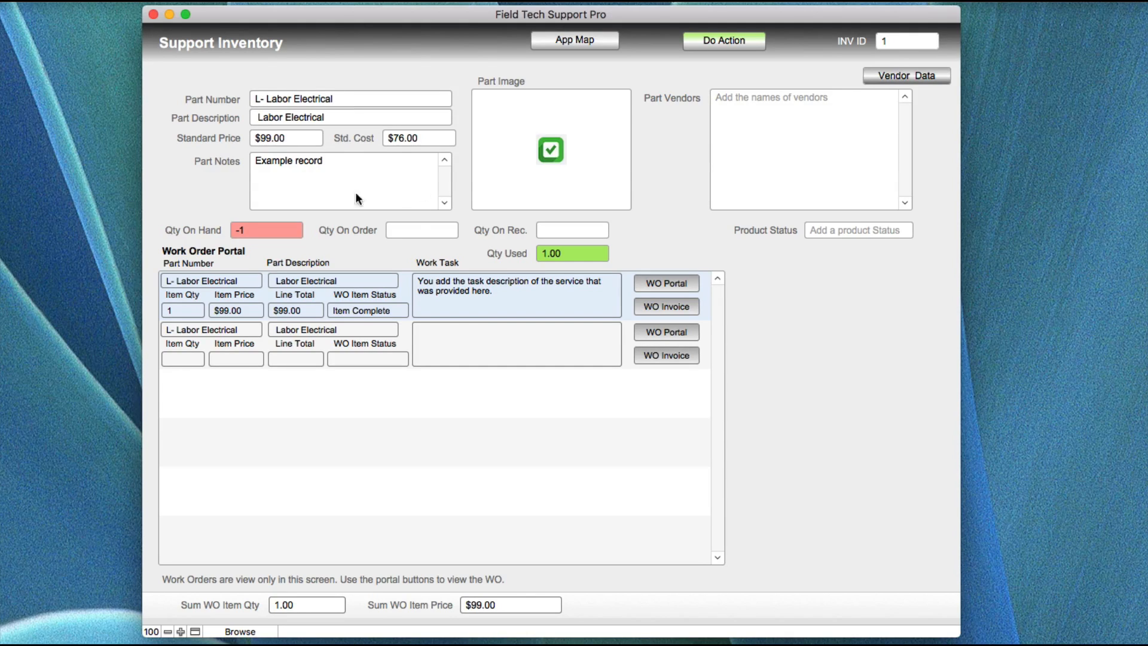
left_click(334, 98)
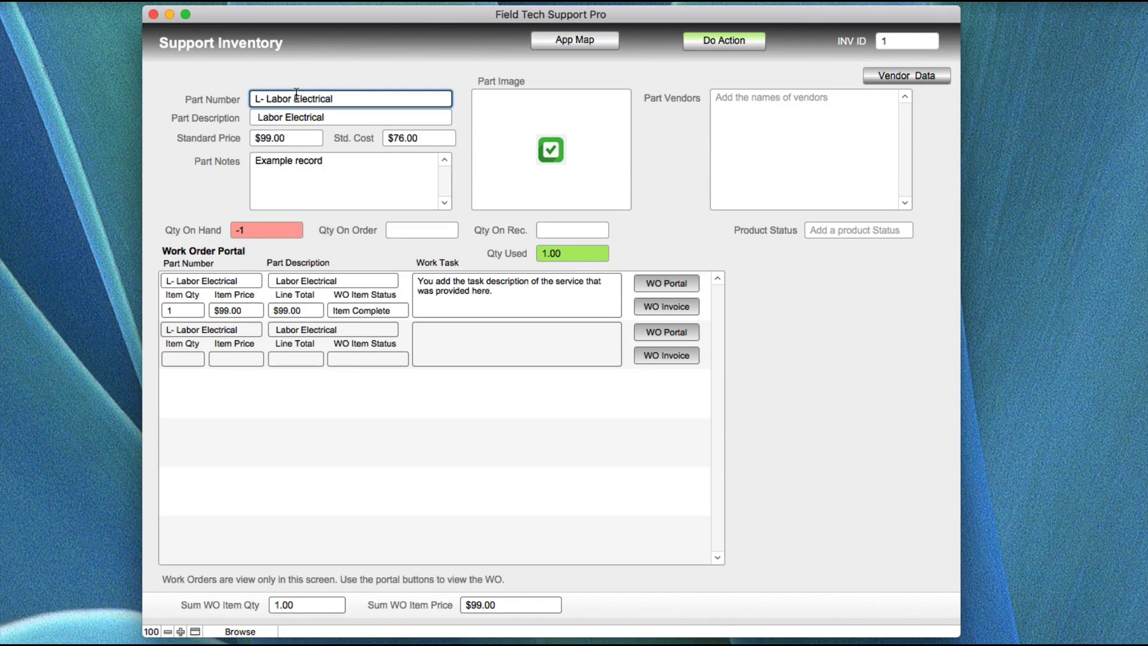
left_click(283, 118)
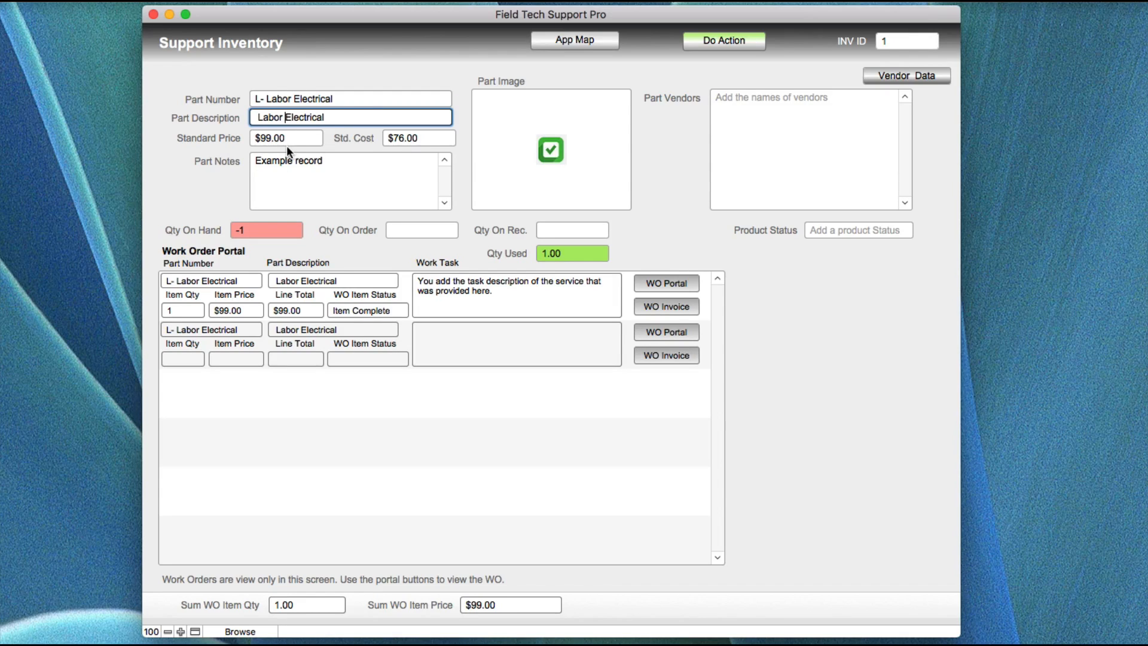
right_click(535, 128)
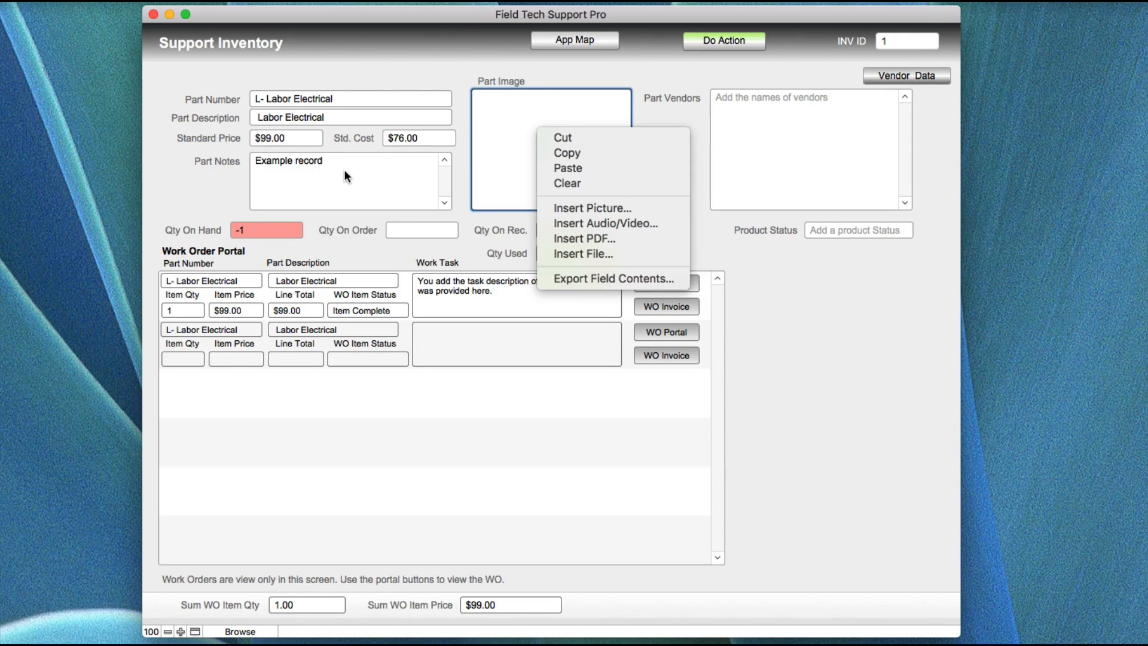
left_click(791, 261)
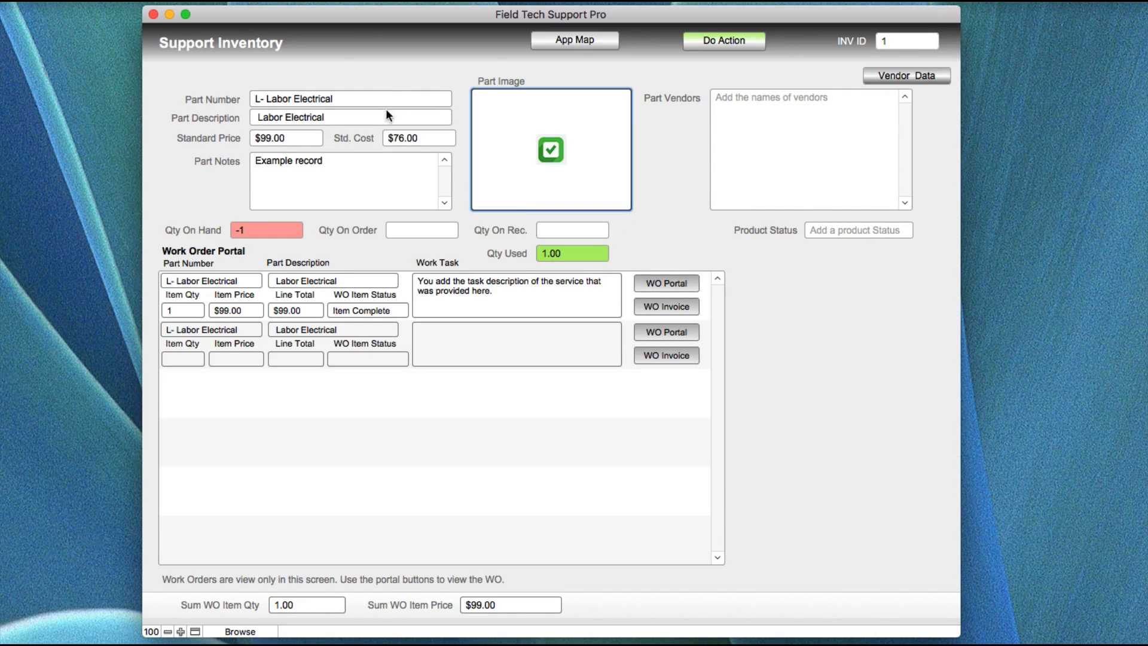
Review the app map's screen list and return to the Technical Support Data screen.
left_click(571, 43)
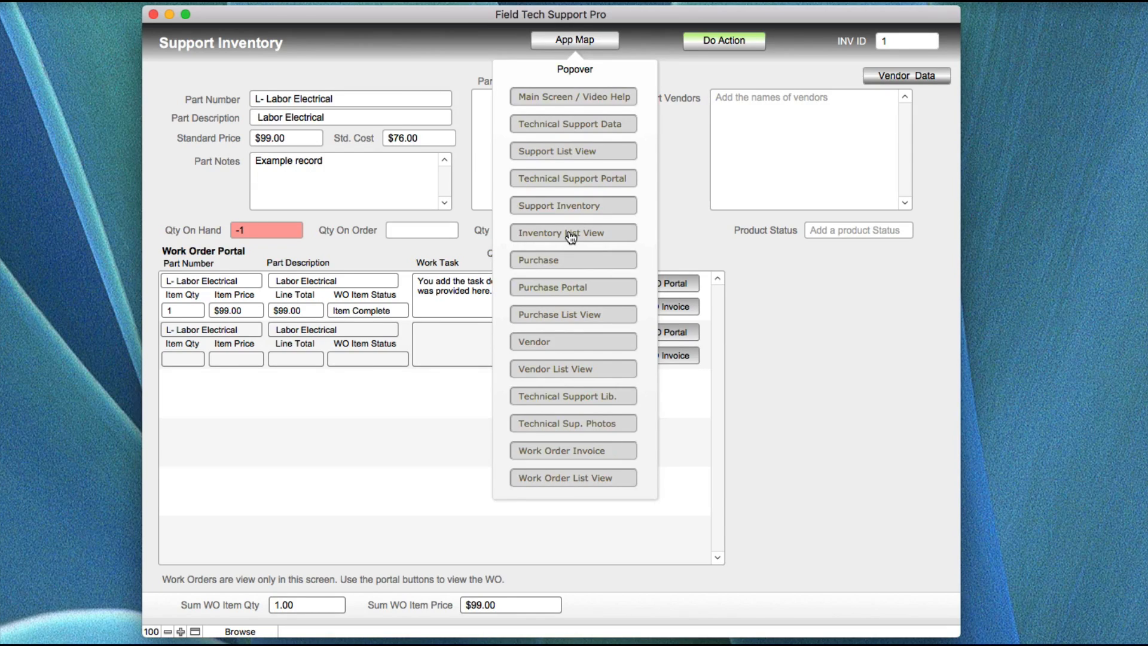
left_click(393, 244)
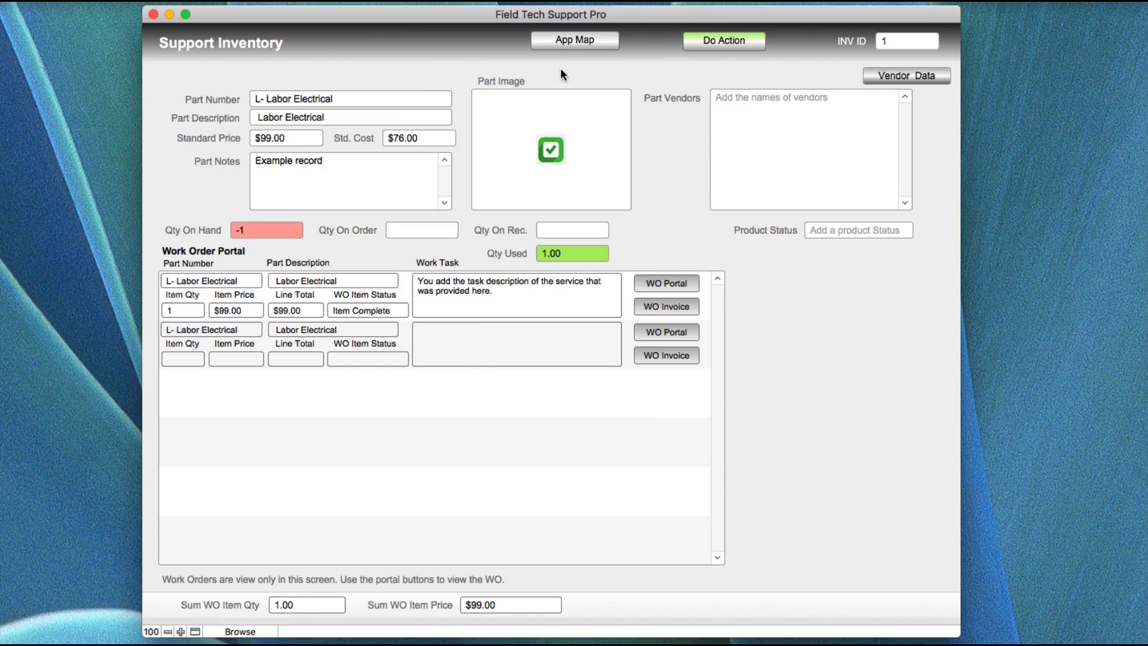
left_click(565, 41)
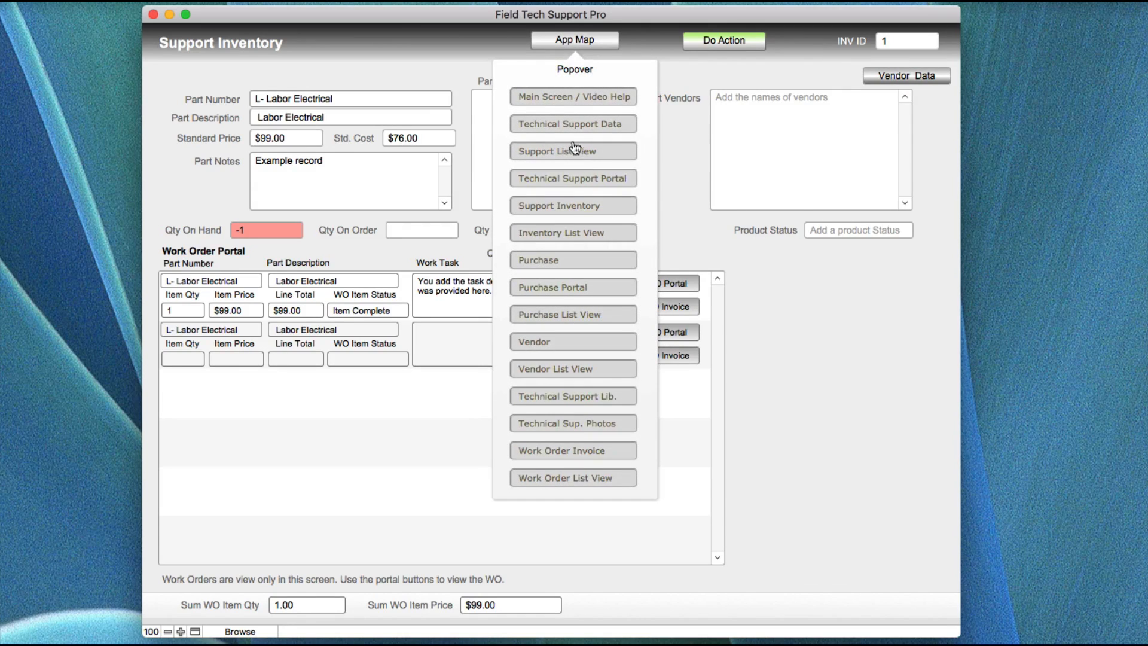
left_click(560, 124)
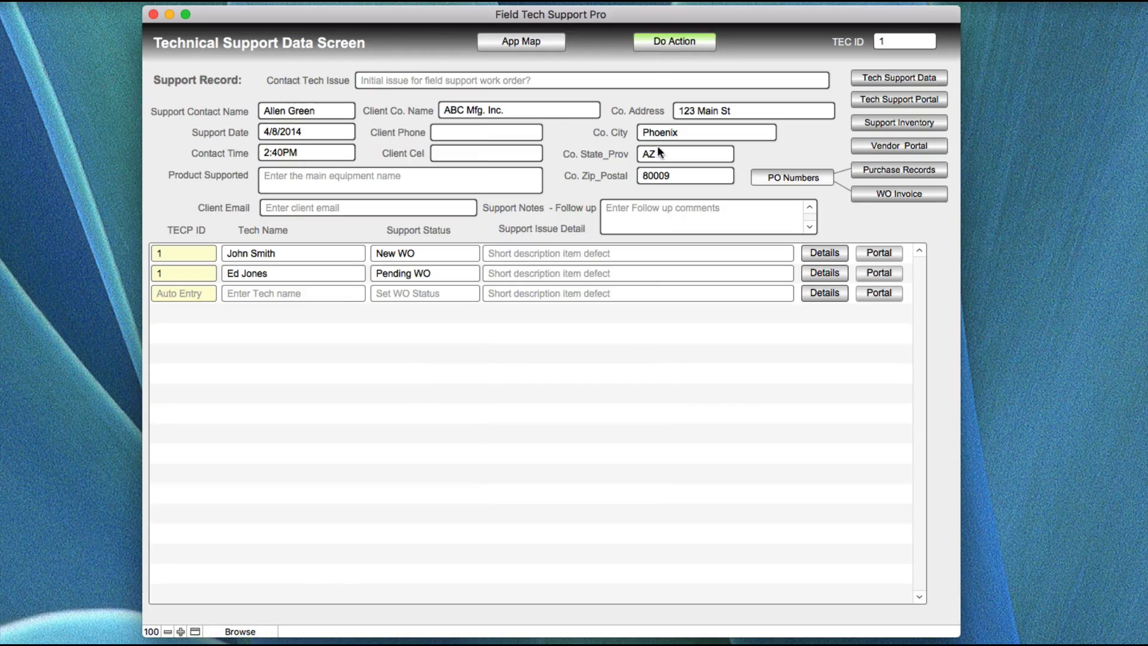
Open the support inventory data and check the existing part number choices in the blank inventory record.
left_click(880, 119)
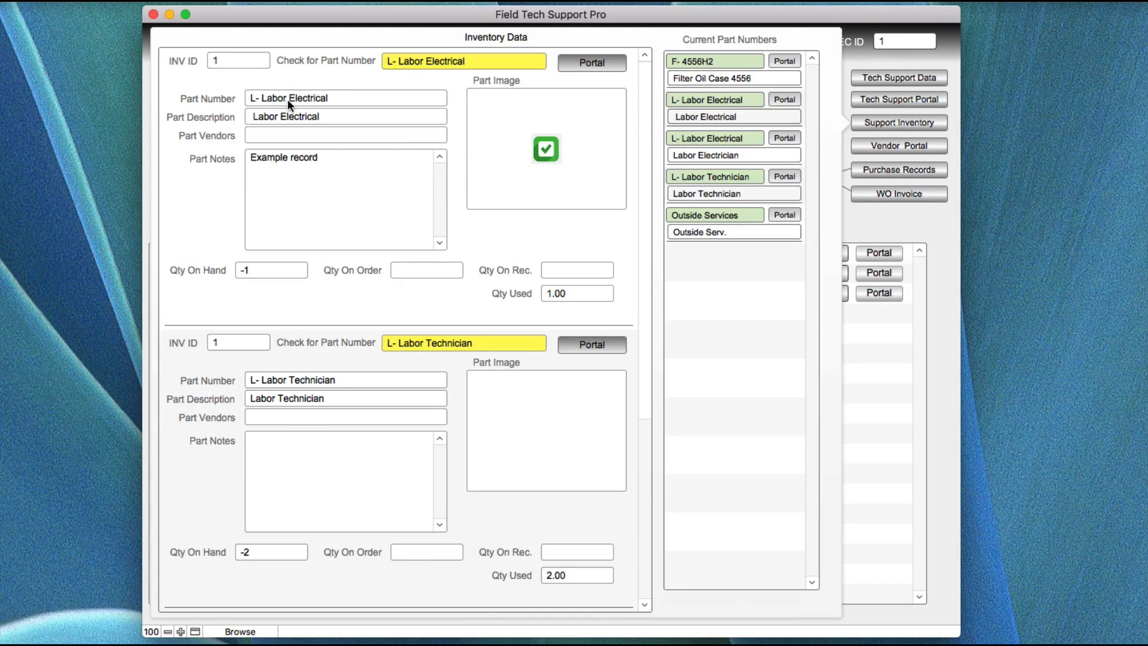
left_click(632, 335)
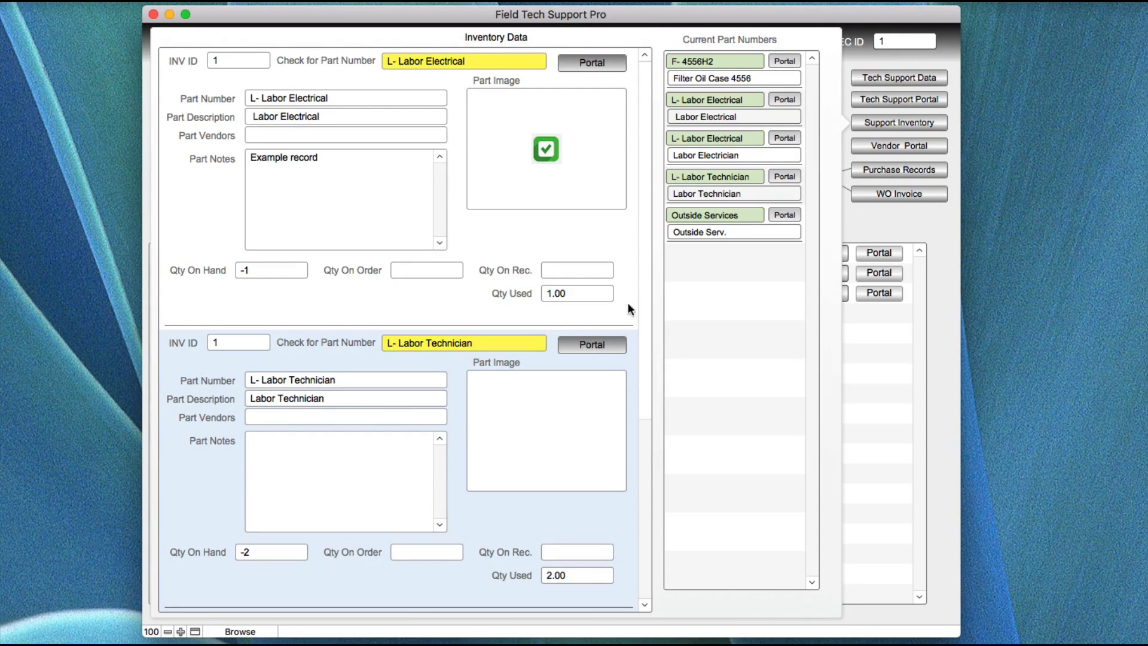
left_click_drag(644, 398, 649, 560)
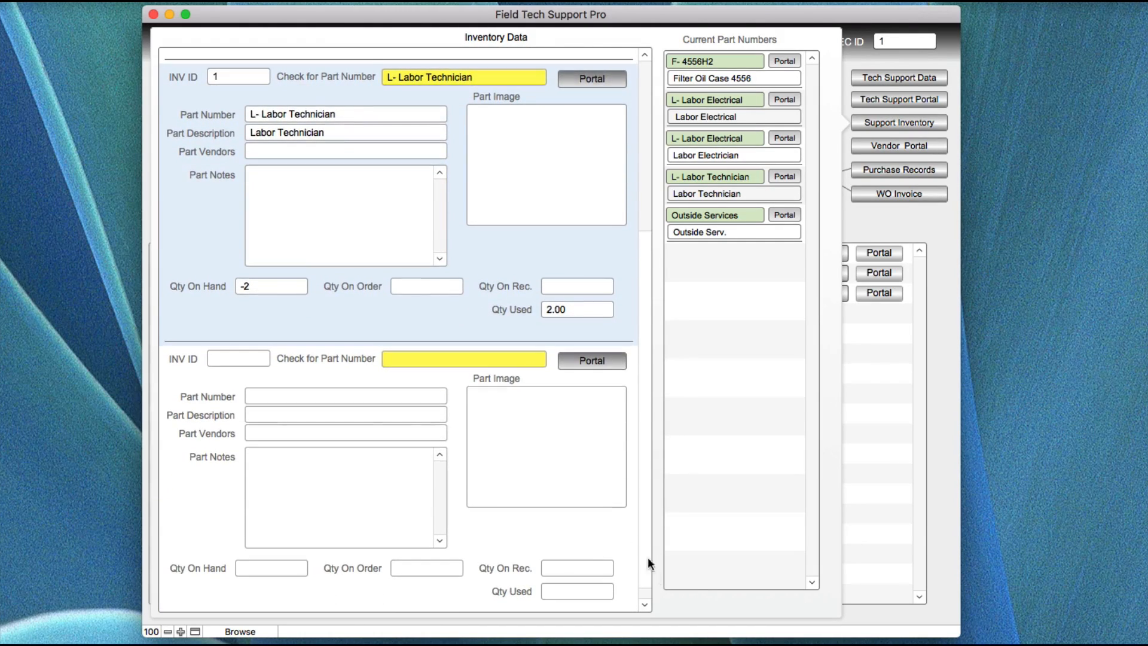
left_click(452, 362)
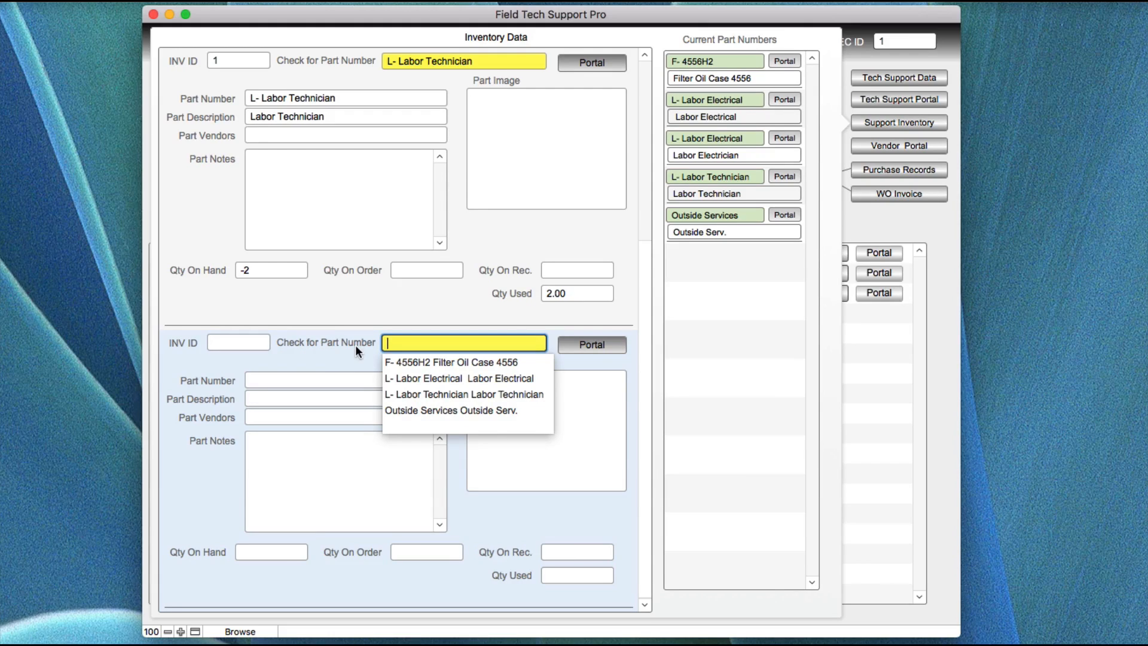
left_click(351, 361)
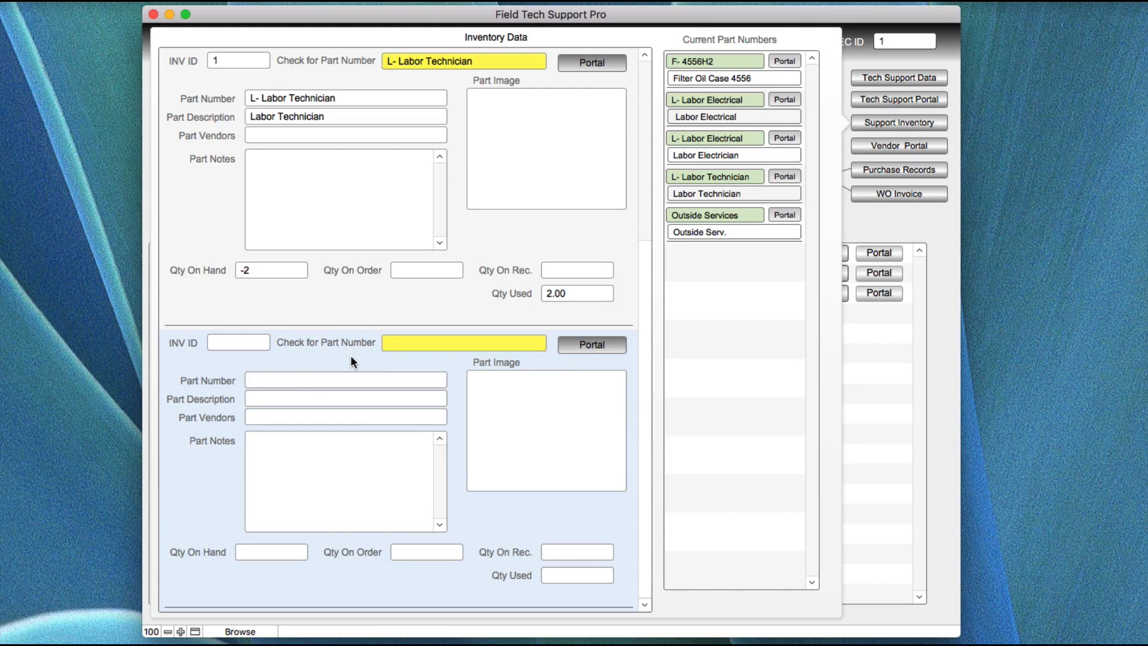
Show where a new part number is entered in the blank inventory record, then close the inventory data.
left_click(305, 380)
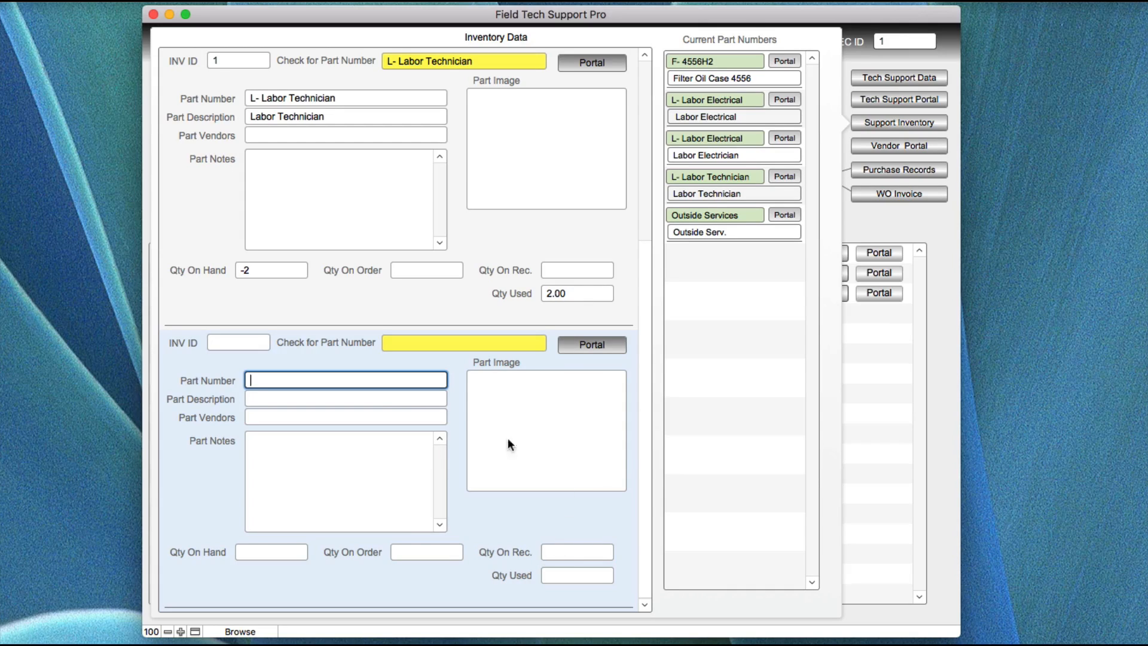
left_click(372, 359)
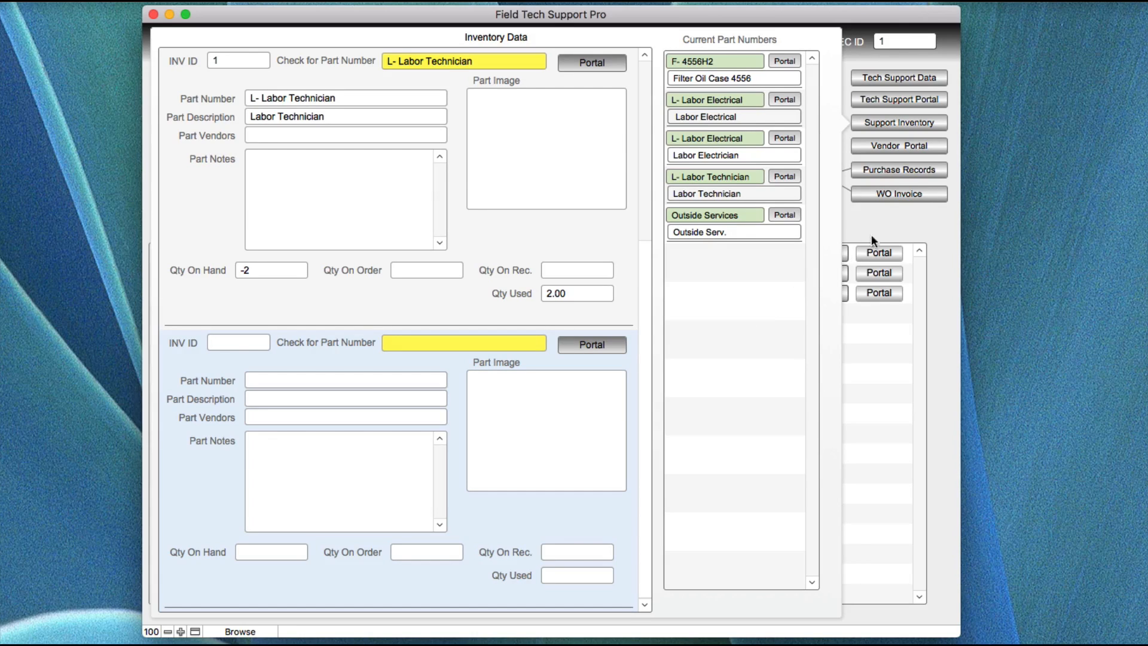
left_click(884, 225)
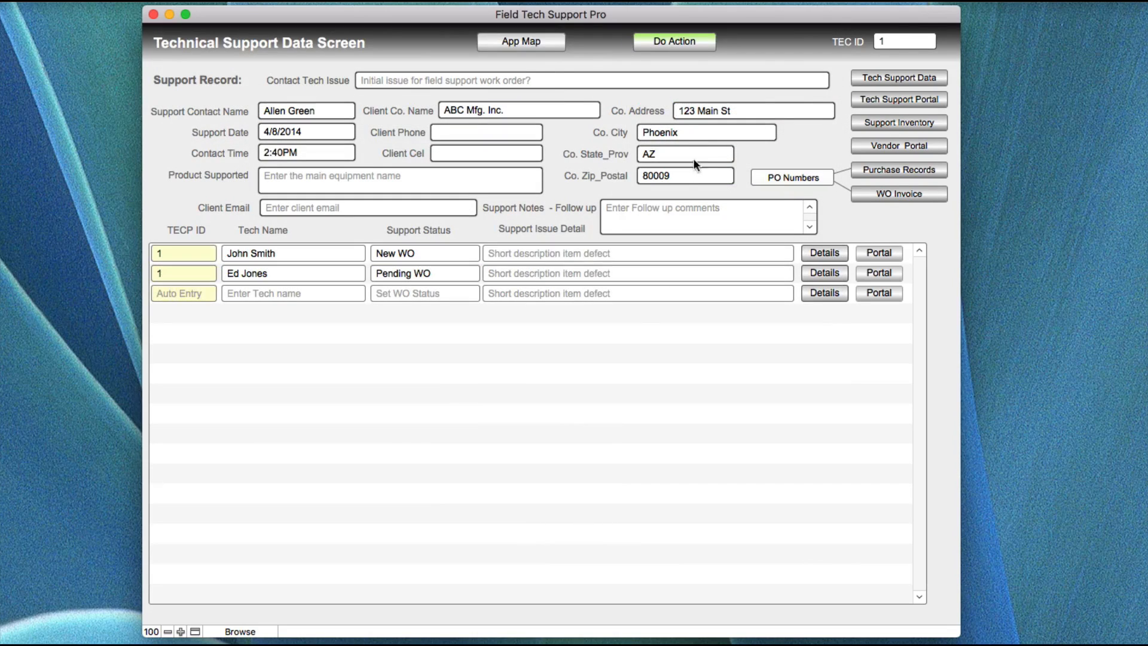
Open the F- 4556H2 Filter Oil Case part record for editing from the Inventory List View.
left_click(528, 44)
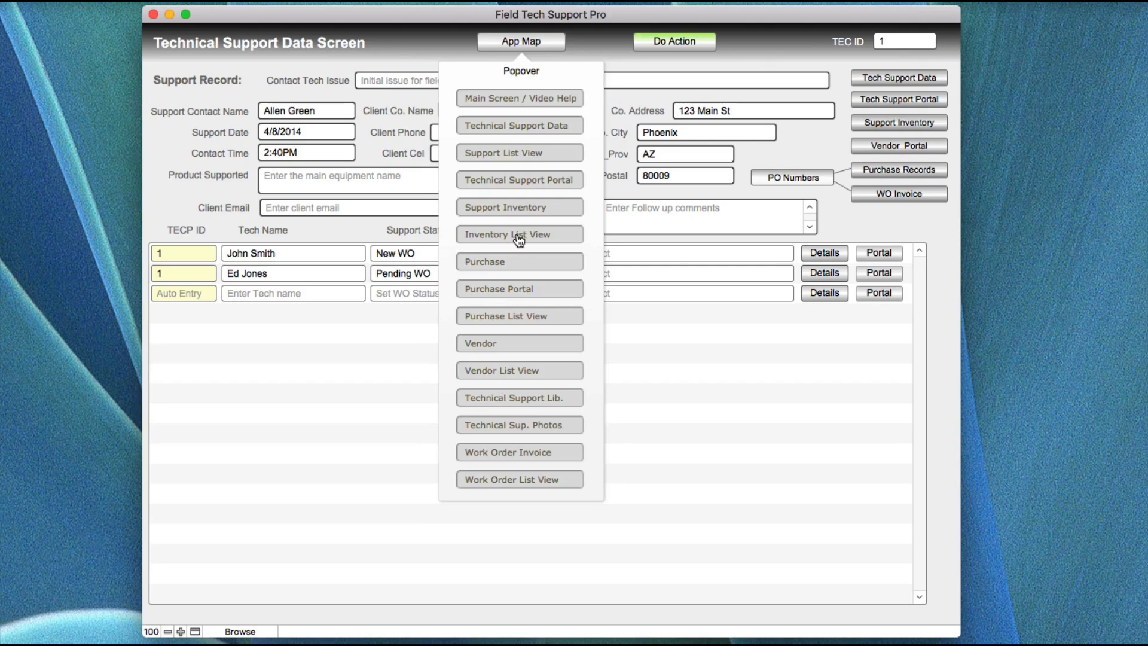
left_click(519, 235)
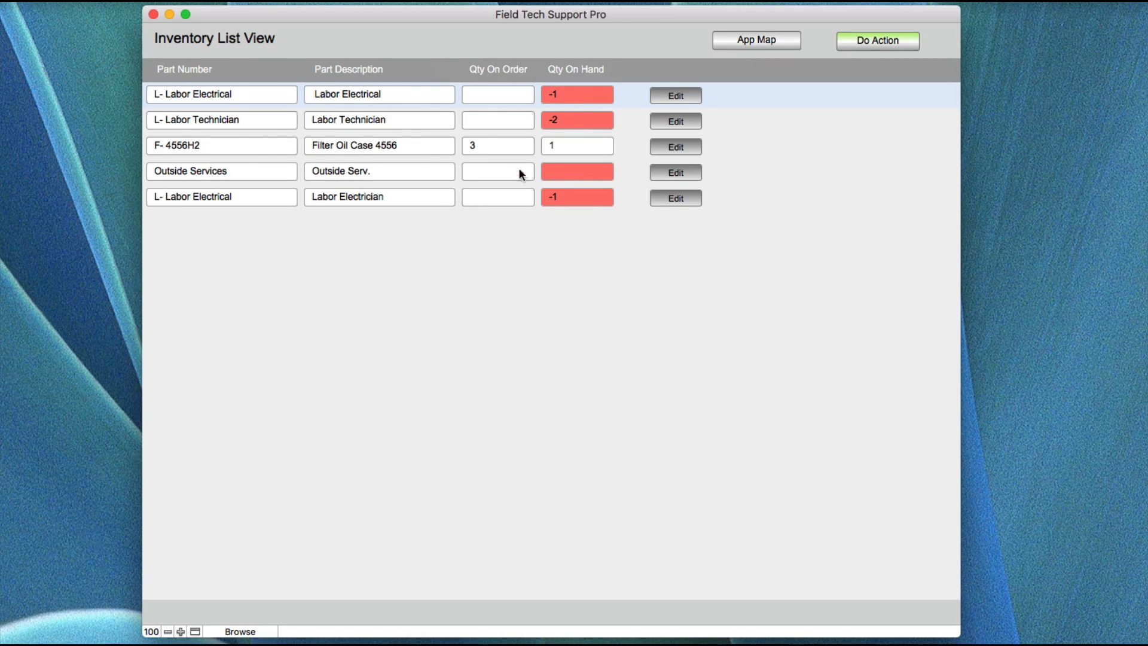
left_click(664, 145)
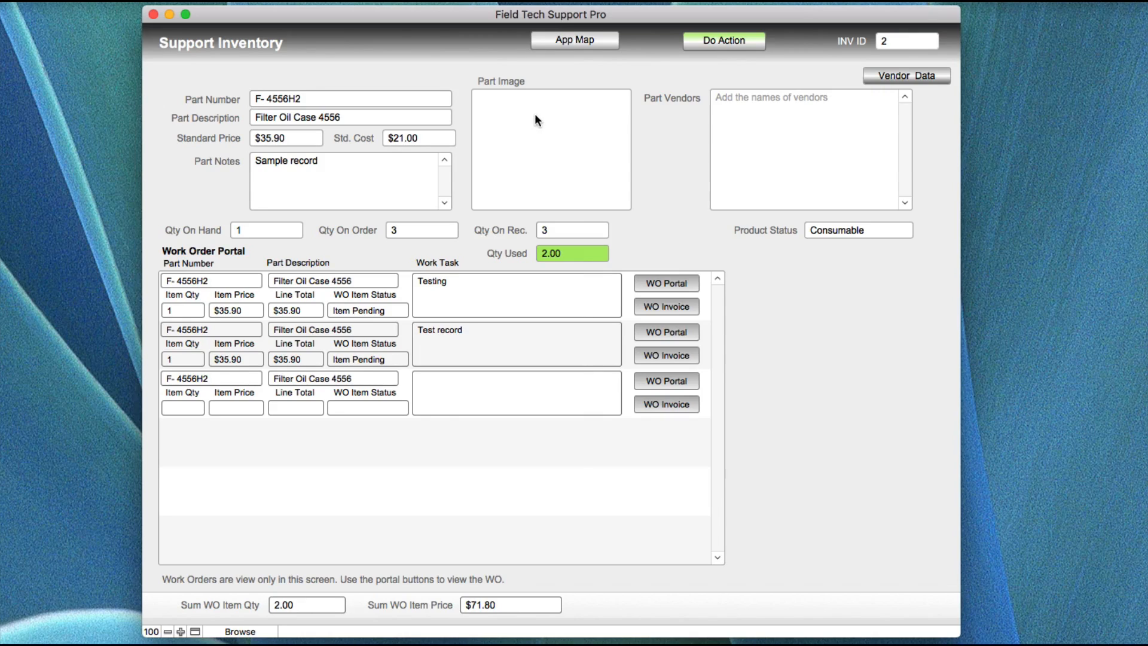
Display the app map to review the screens reachable from the Filter Oil Case inventory record.
left_click(570, 42)
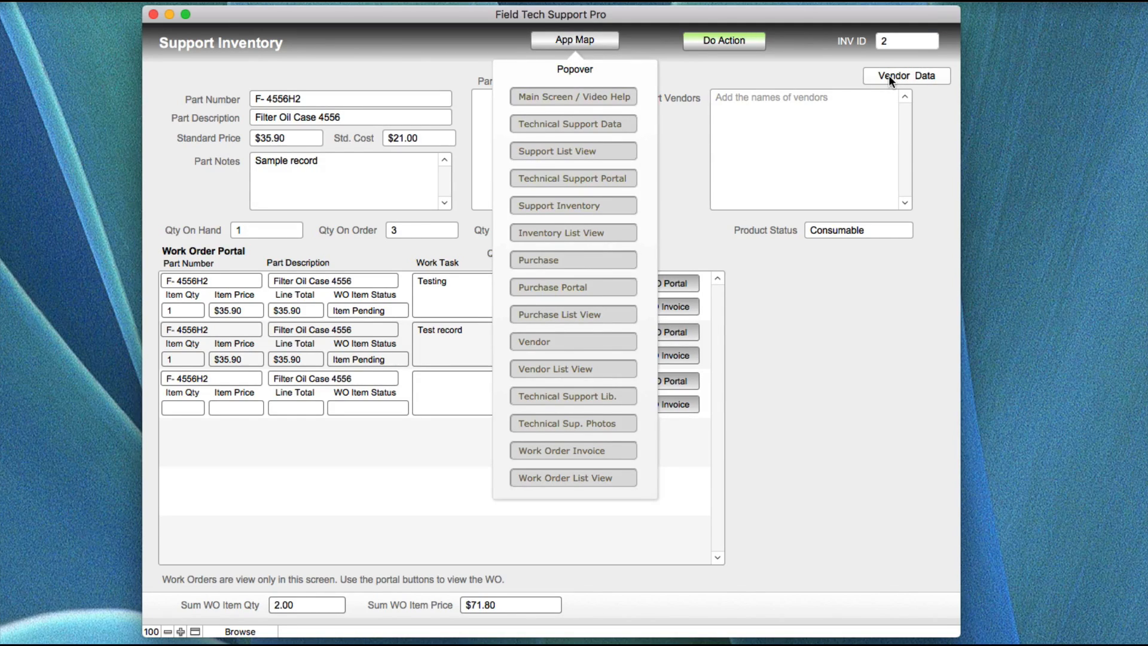
left_click(680, 239)
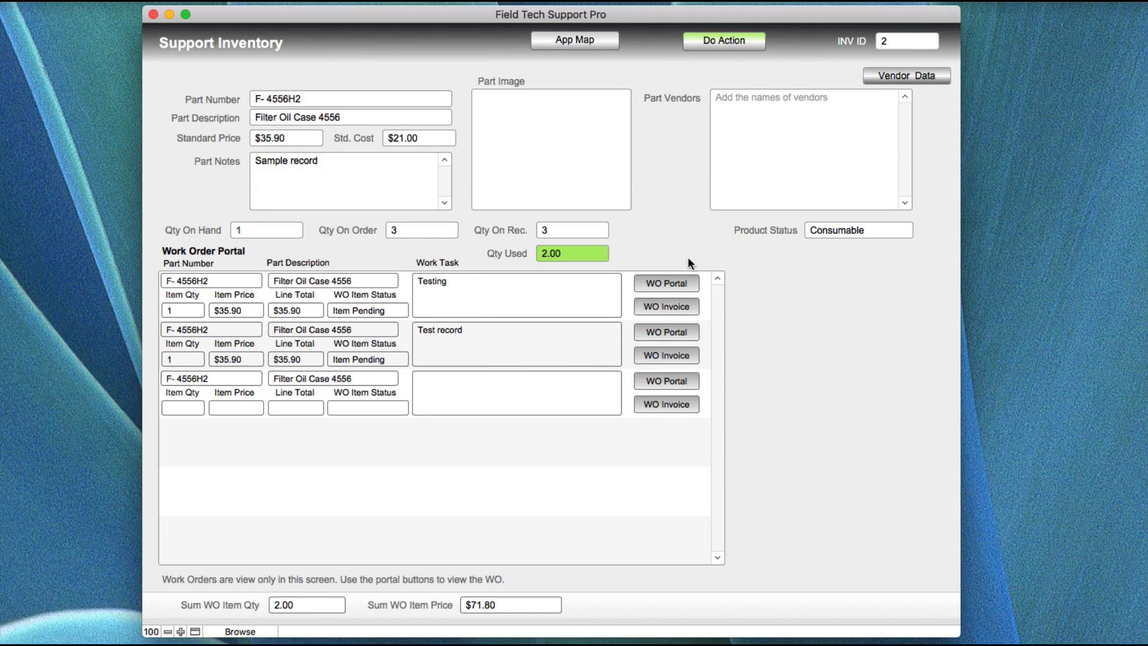
left_click(573, 43)
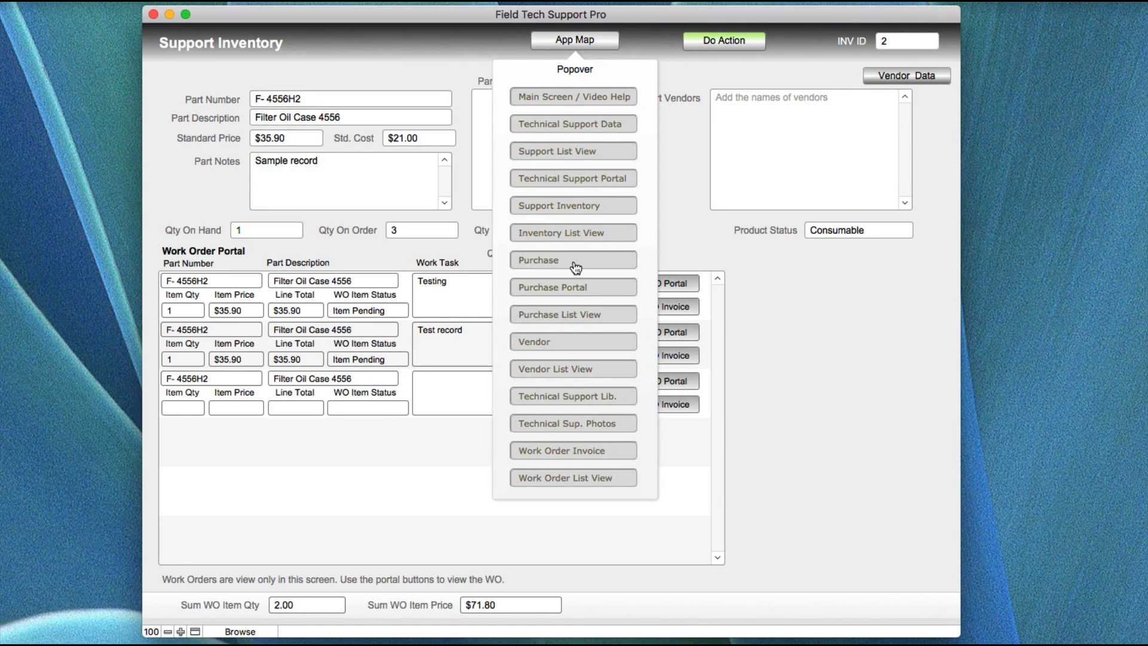